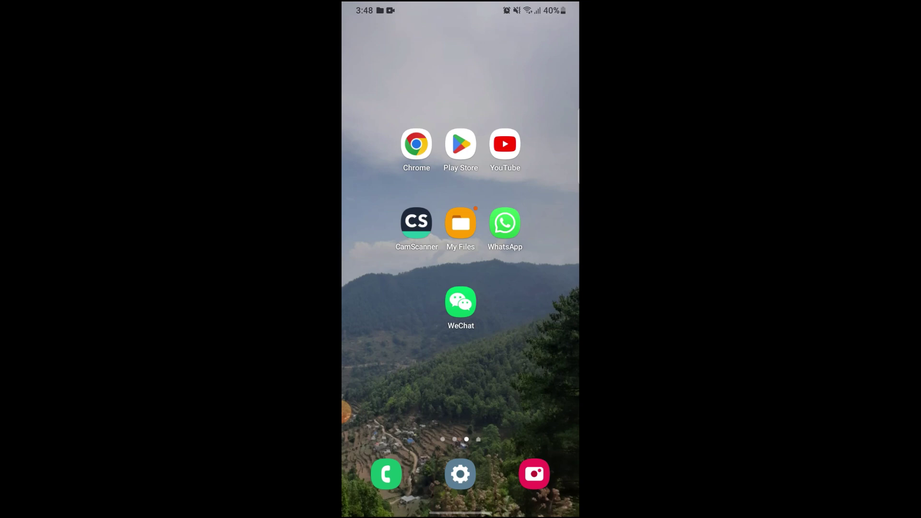
- Launch WeChat and go from Settings to the Account Security page
click(460, 303)
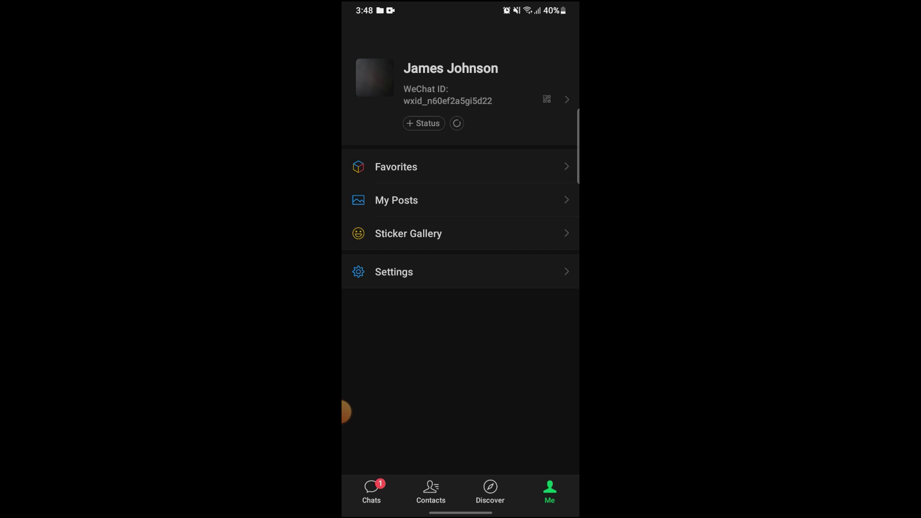
click(393, 271)
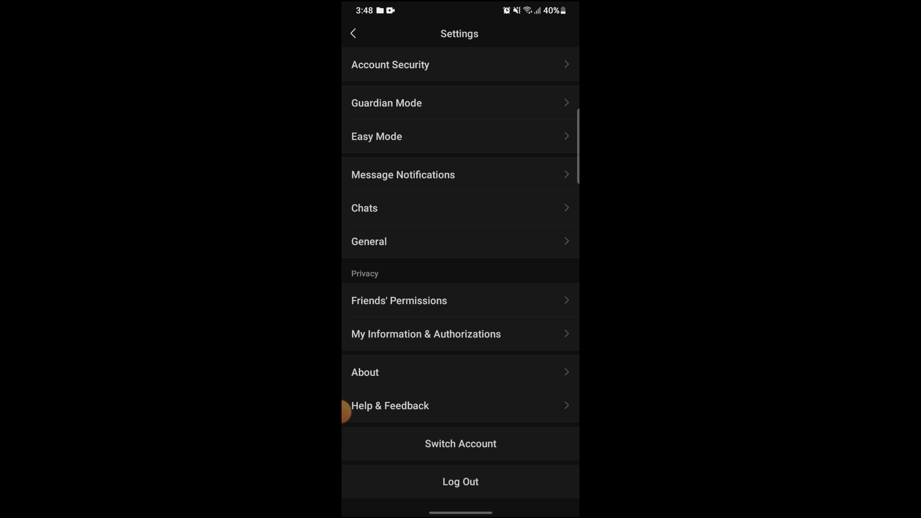
click(390, 63)
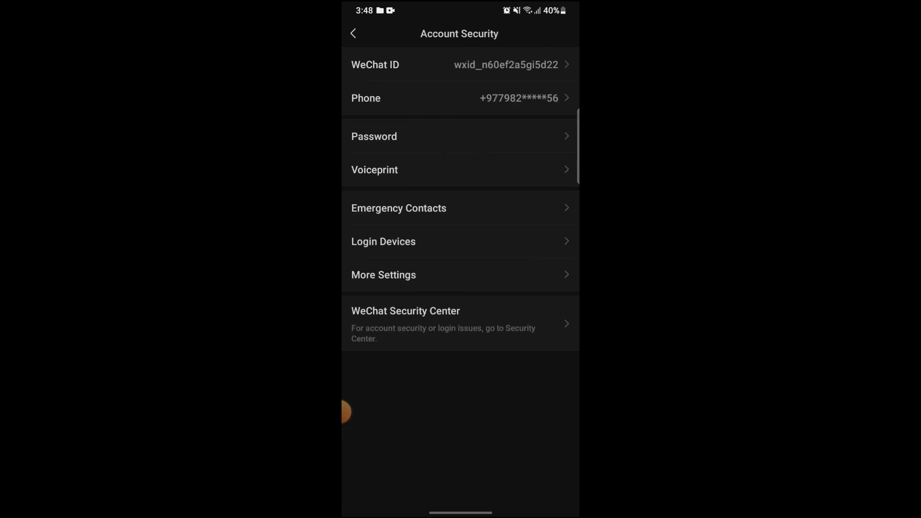
- Open the linked phone number entry and choose Change Mobile
click(460, 98)
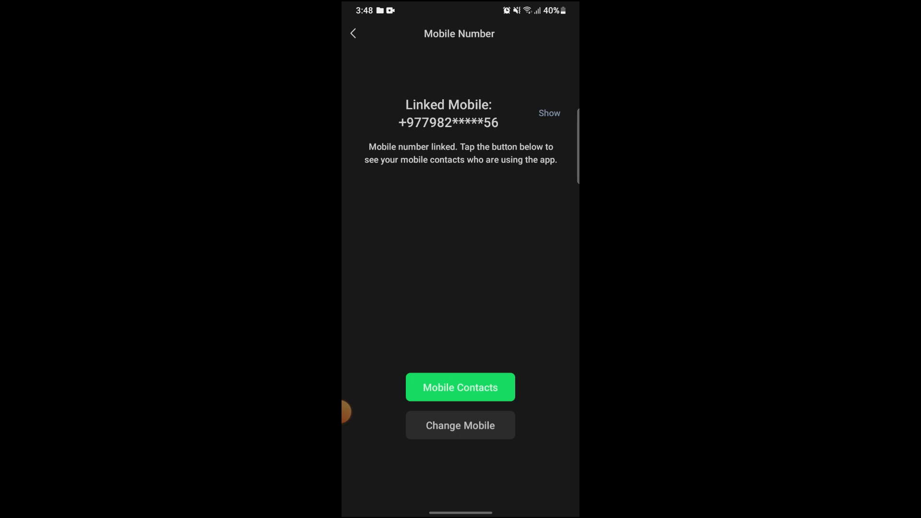
click(460, 426)
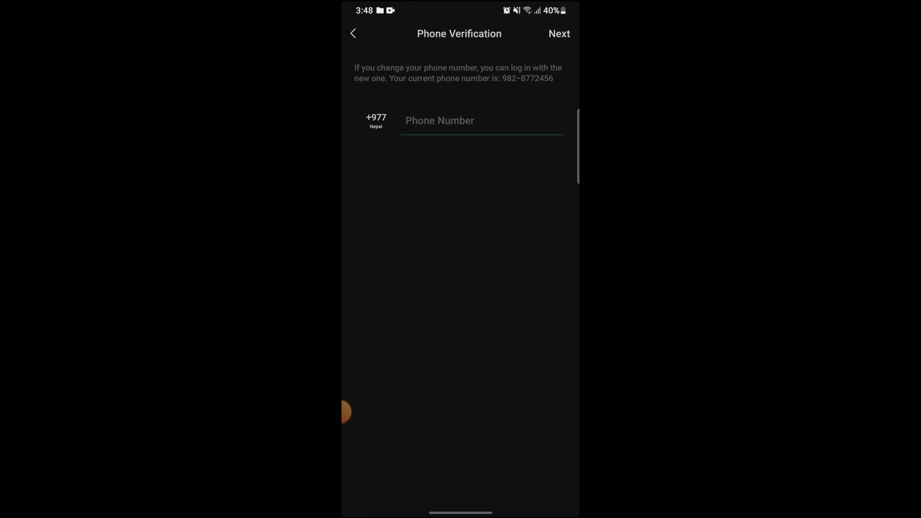
- Swipe up to leave WeChat and return to the Android home screen
drag(461, 513, 461, 324)
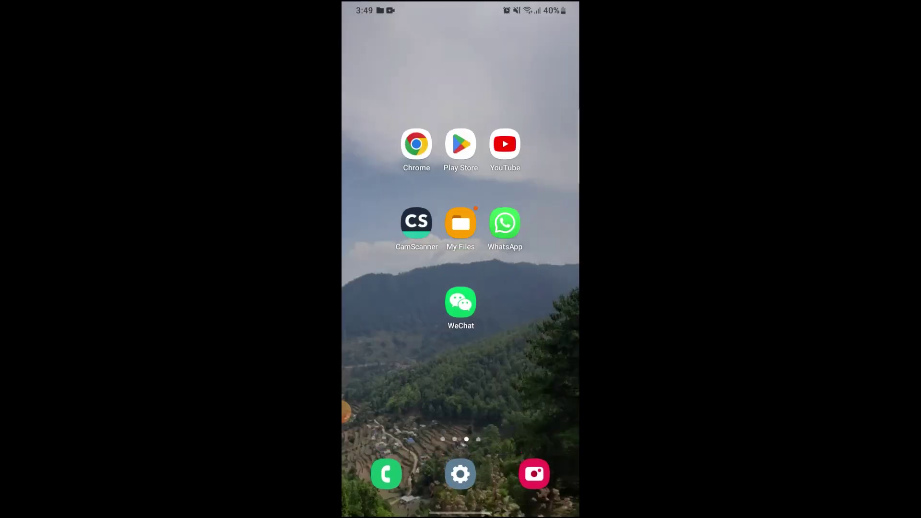